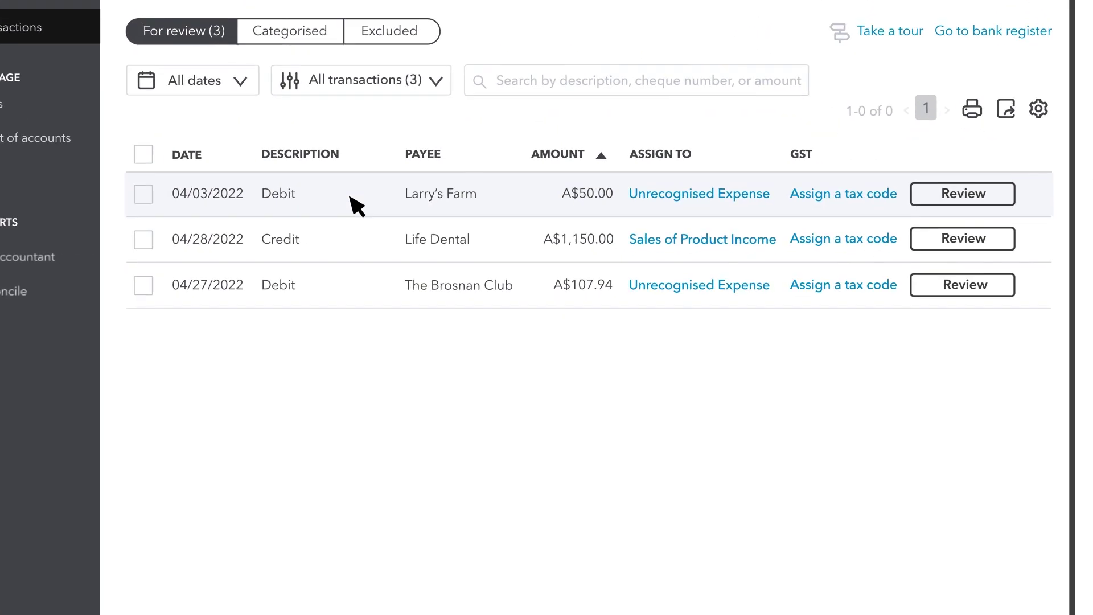
# Step: Categorise the A$50.00 Larry's Farm debit with payee Larry's Farm and memo DEBIT, and confirm it
pyautogui.click(437, 436)
pyautogui.click(181, 371)
pyautogui.write("Larry's Farm")
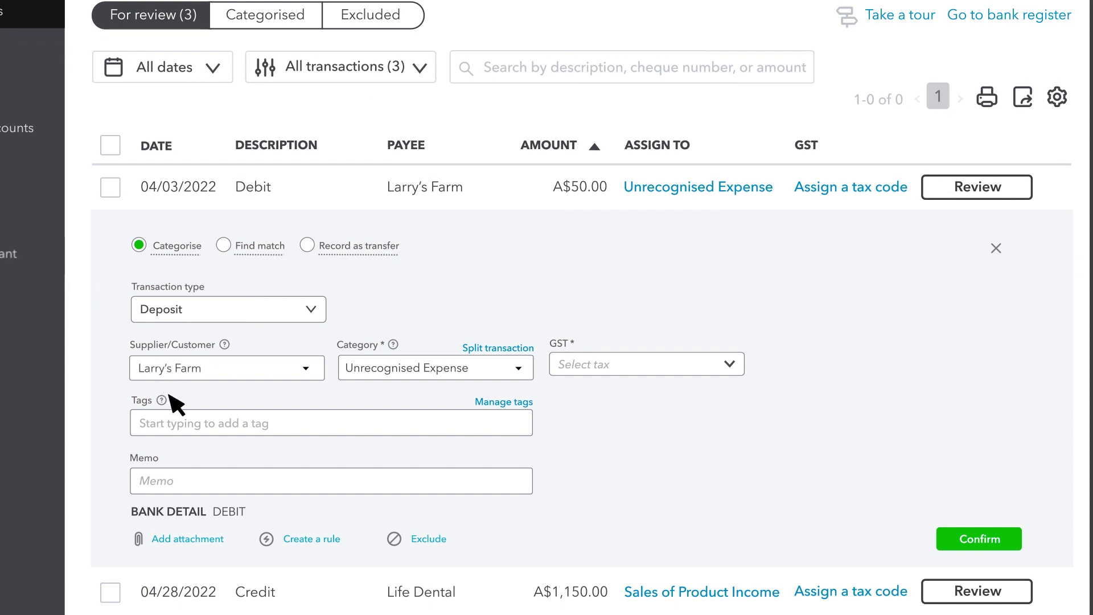
pyautogui.click(242, 481)
pyautogui.write('DEBIT')
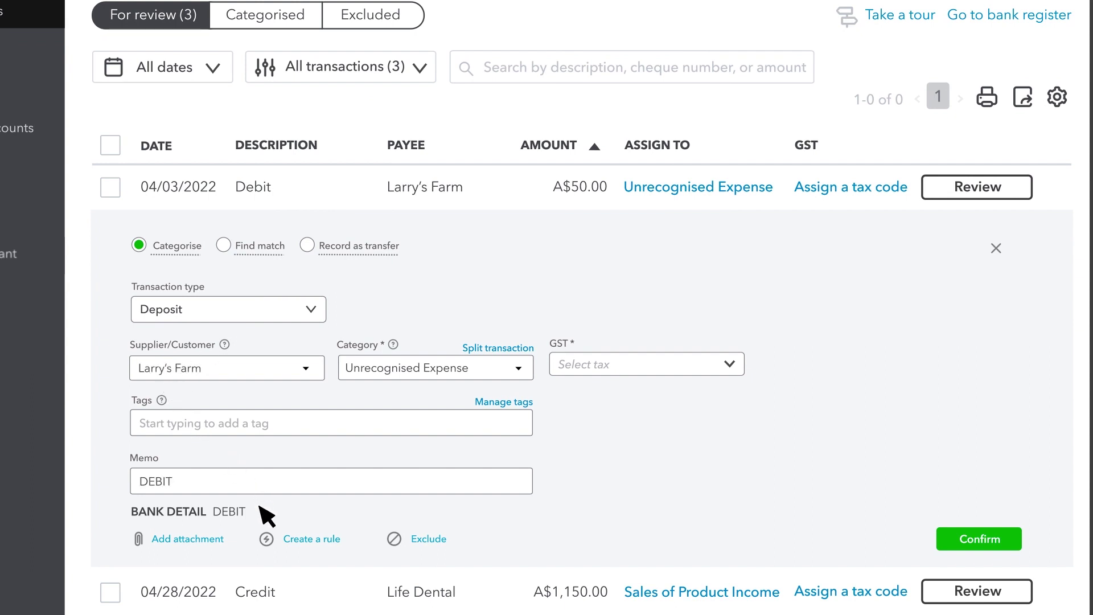
pyautogui.click(982, 540)
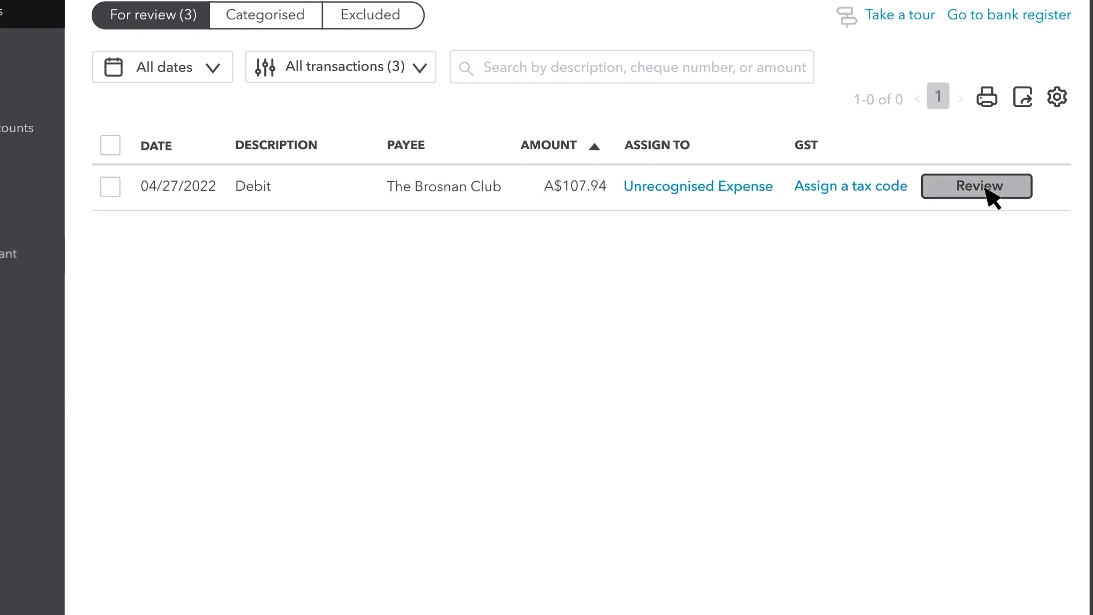
# Step: Leave the bank transactions list and open the Bookkeeping options in the sidebar
pyautogui.scroll(5, 992, 199)
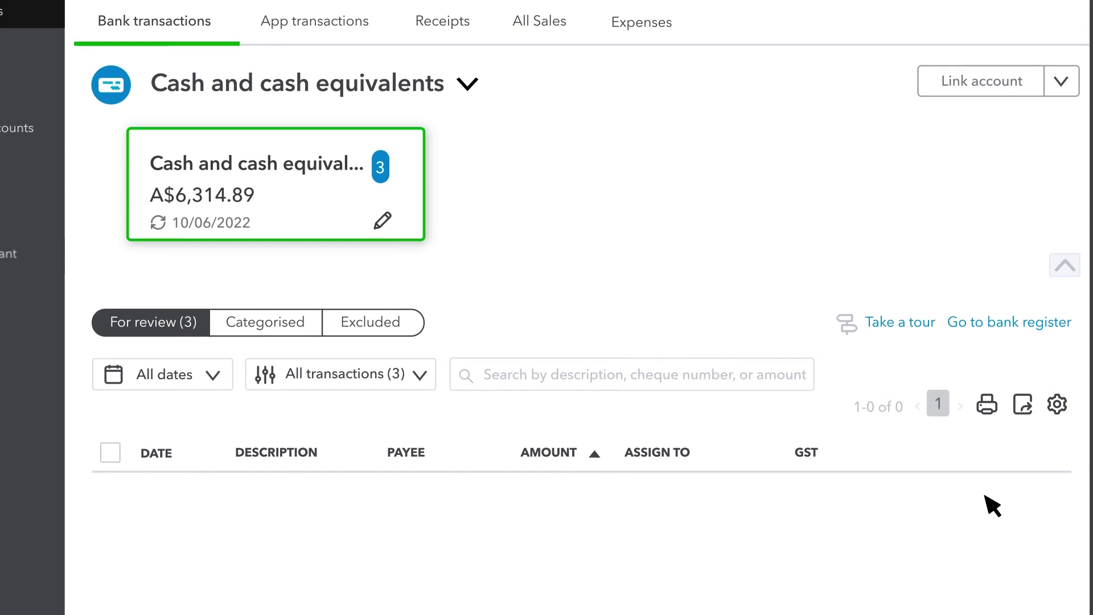
pyautogui.moveTo(23, 319)
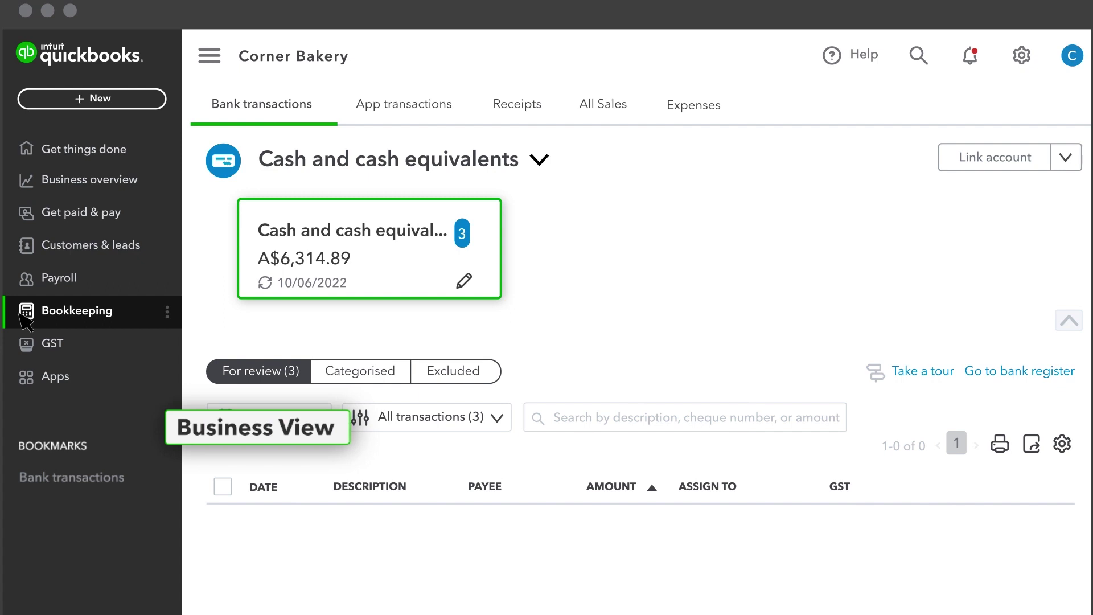
pyautogui.click(74, 313)
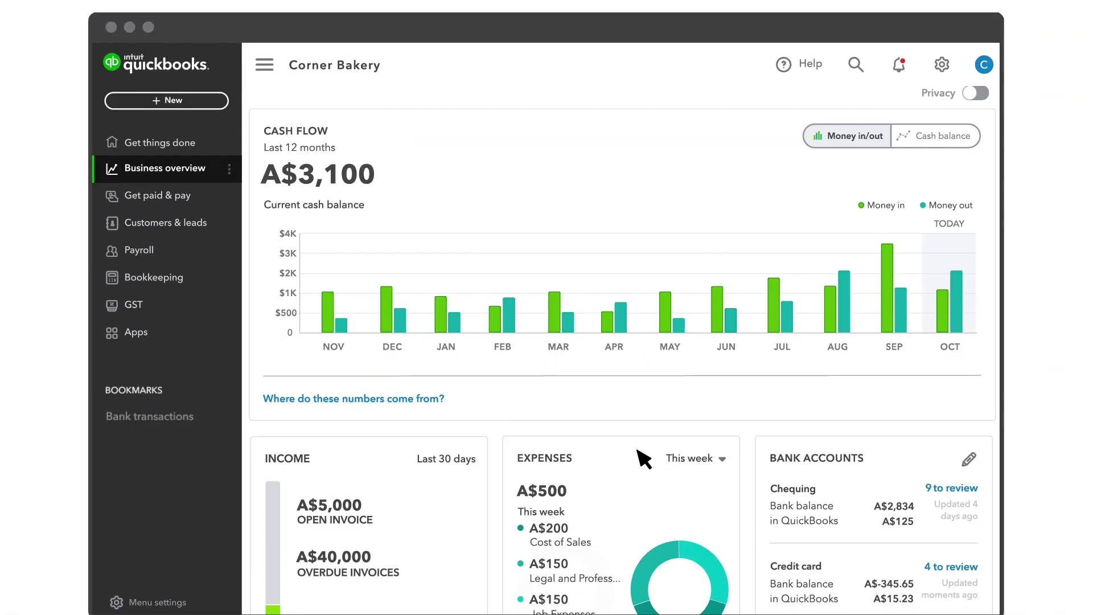
# Step: Reconcile Cash and cash equivalents with ending balance 800.00 and ending date 10/06/2022
pyautogui.click(926, 69)
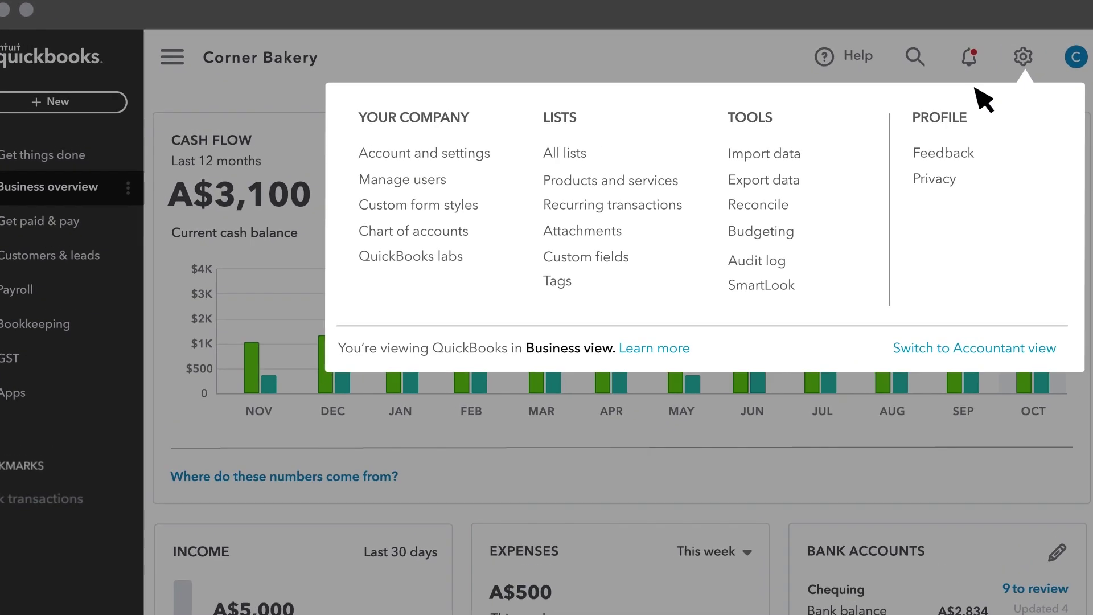
pyautogui.click(786, 208)
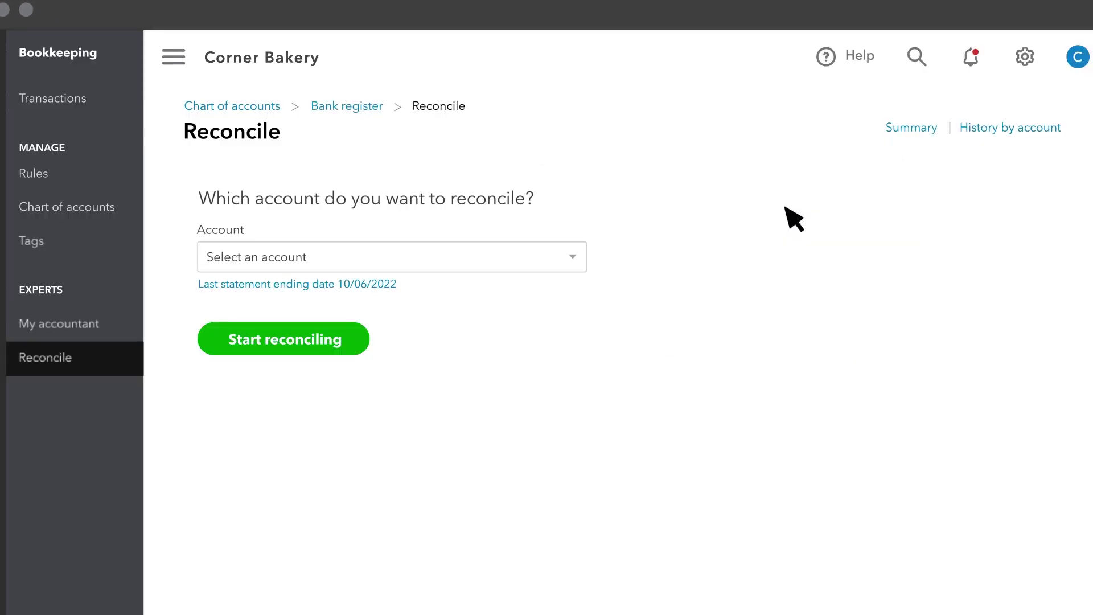
pyautogui.click(573, 257)
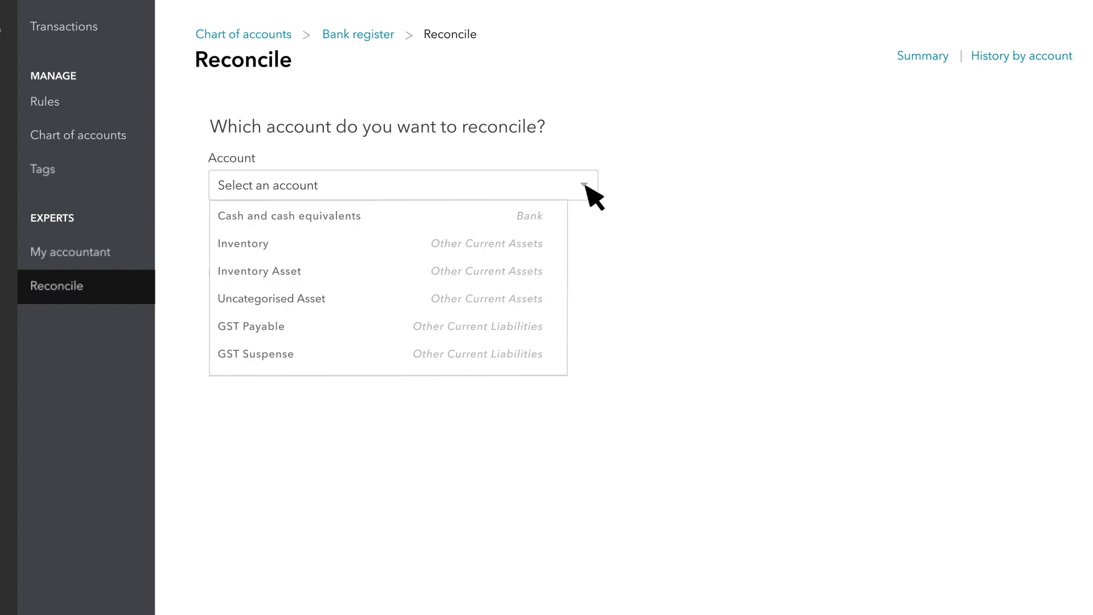
pyautogui.click(352, 216)
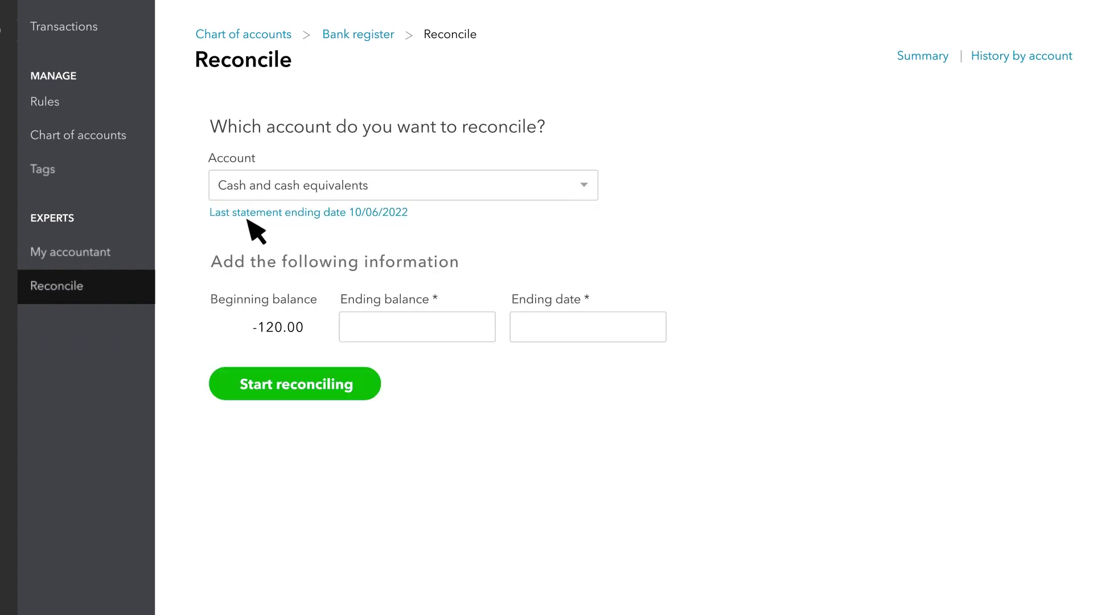
pyautogui.click(450, 340)
pyautogui.write('800.00')
pyautogui.click(592, 341)
pyautogui.write('10/06/2022')
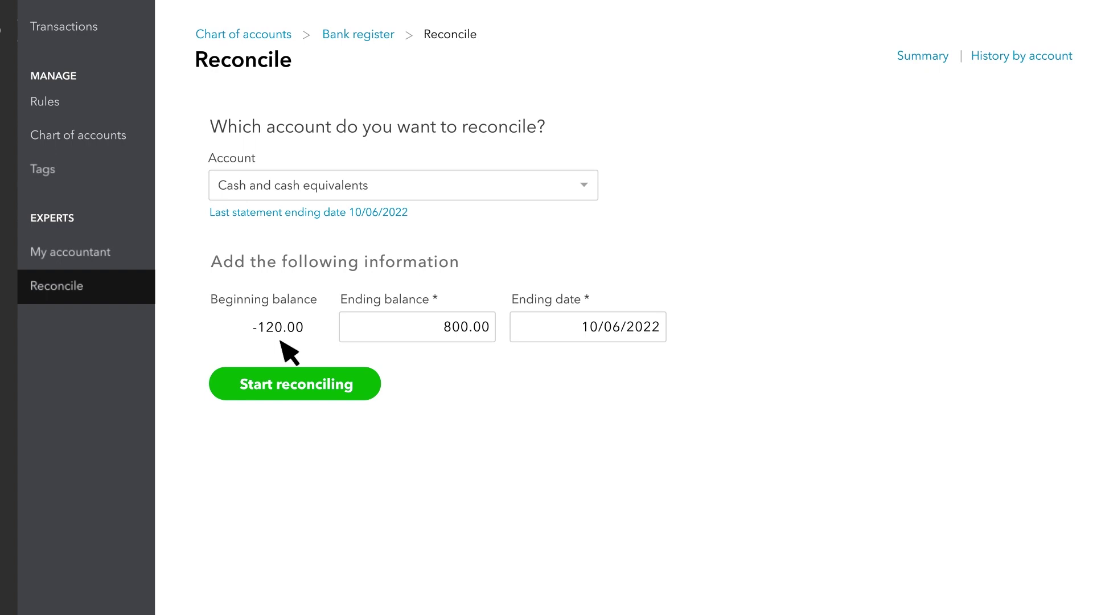
# Step: Start reconciling and clear the 1000.00 opening journal, 29/05/2022 deposit and 31/05/2022 cheque
pyautogui.click(307, 390)
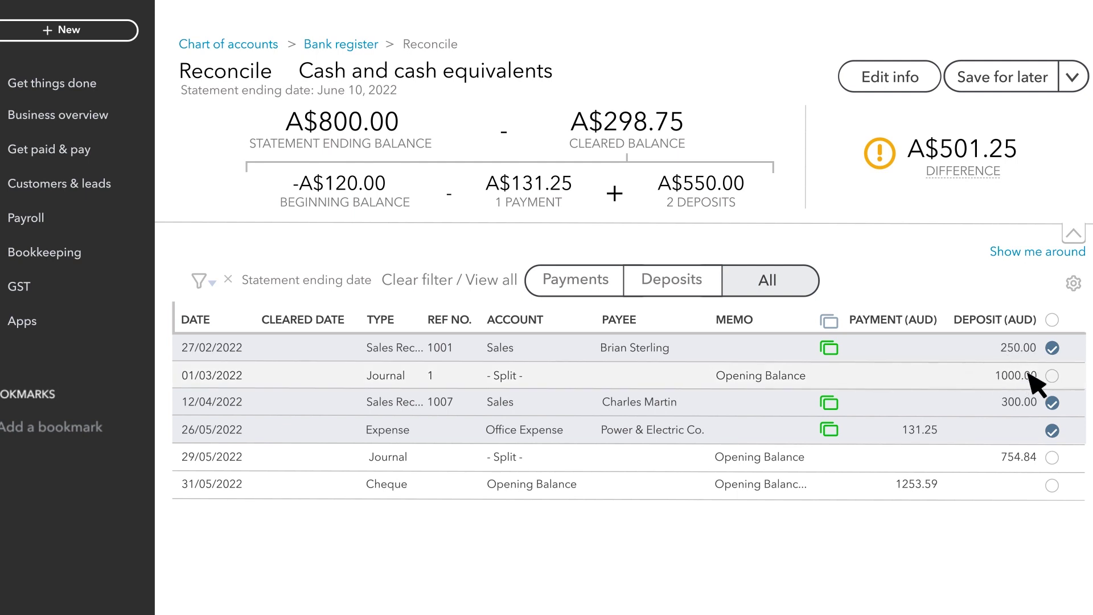
pyautogui.click(1053, 376)
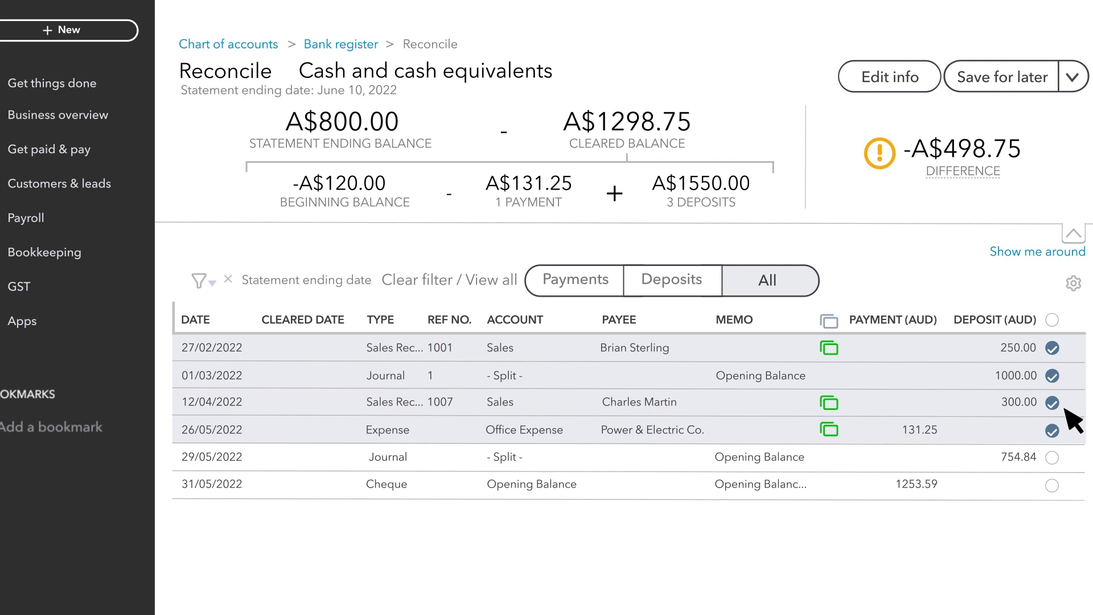
pyautogui.click(1052, 457)
pyautogui.click(1053, 485)
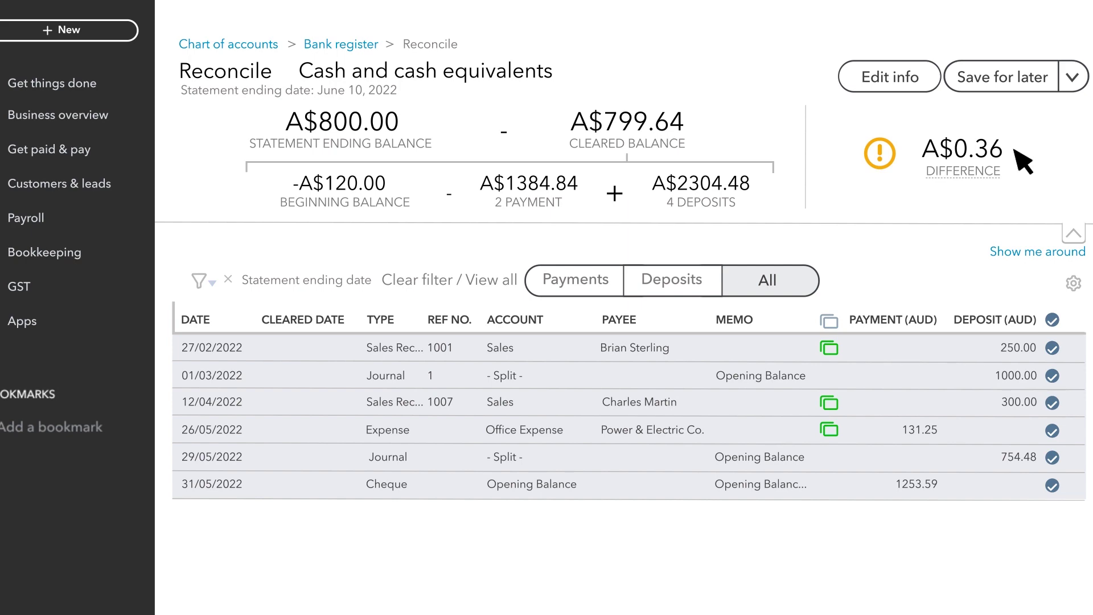
pyautogui.click(883, 85)
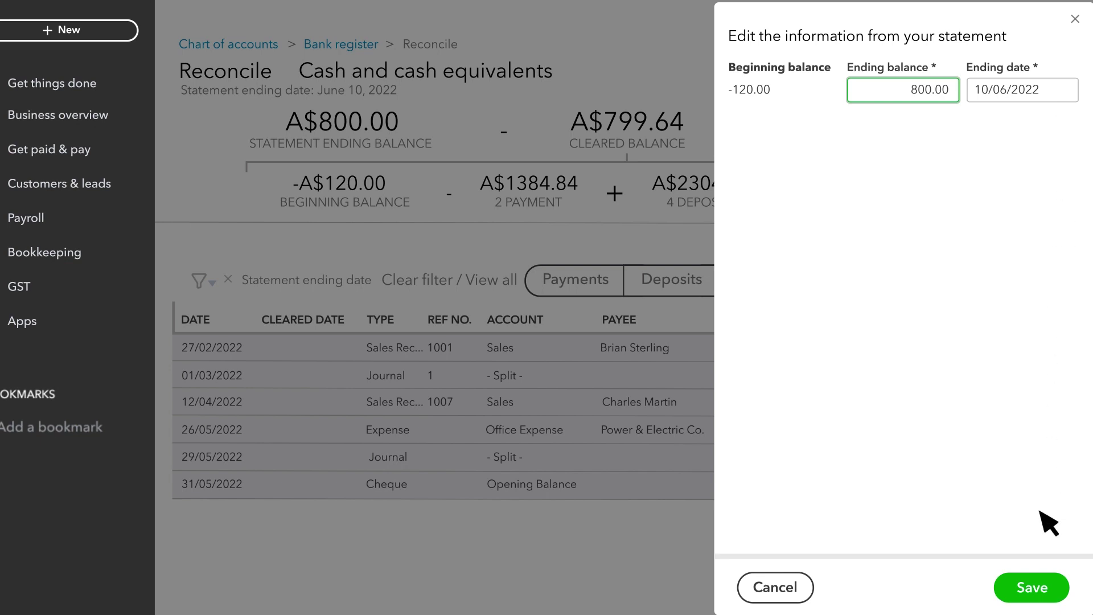
pyautogui.click(1045, 588)
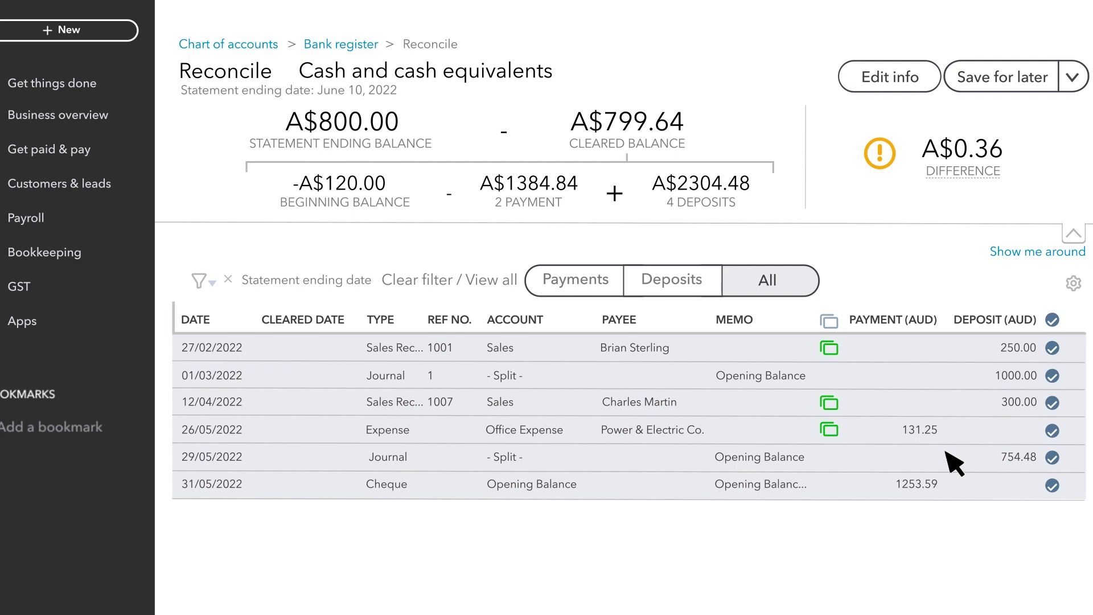
# Step: Check the 01/03/2022 journal deposit, then attempt Finish now despite the A$0.36 difference
pyautogui.click(675, 375)
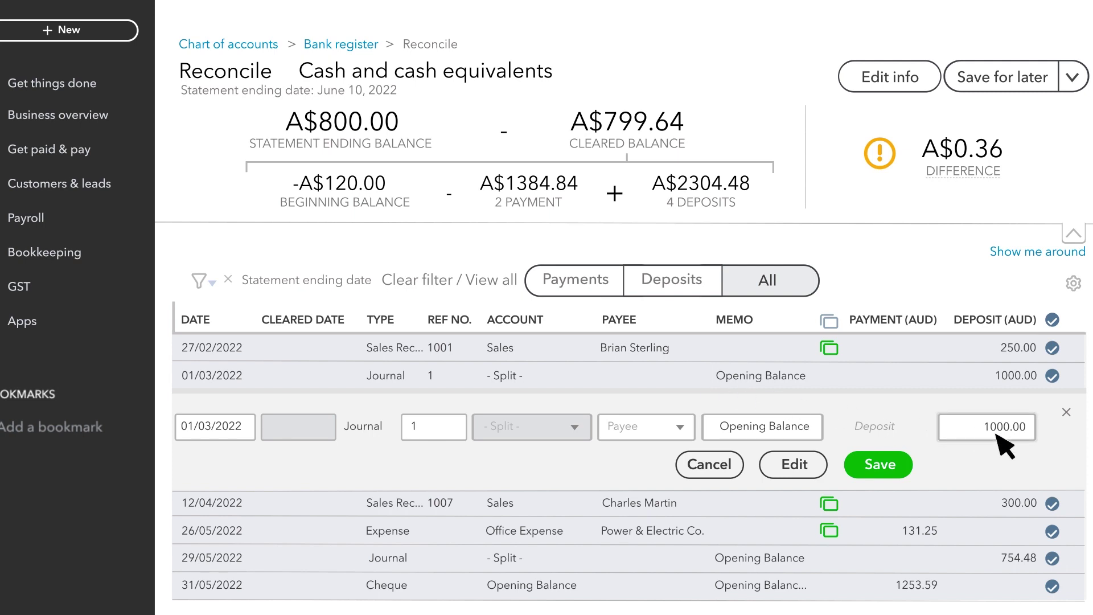
pyautogui.click(882, 466)
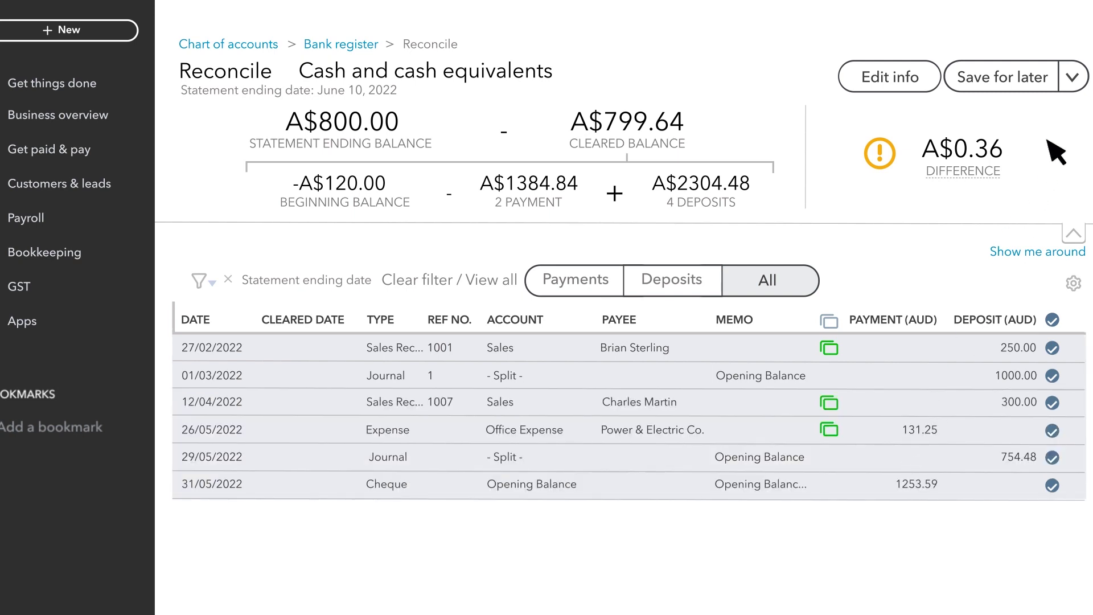
pyautogui.click(1075, 84)
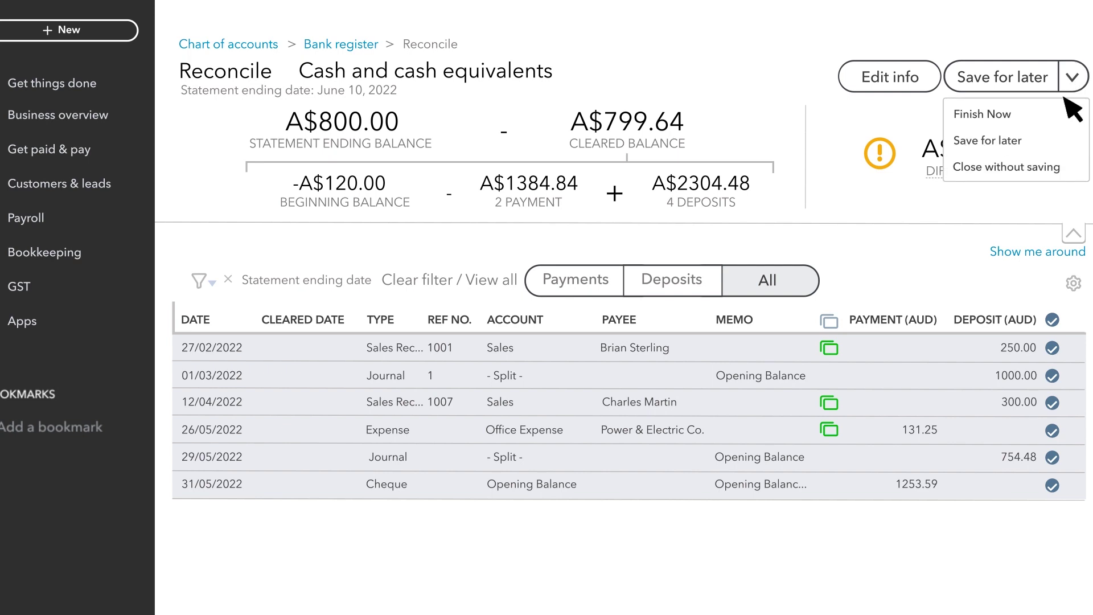
pyautogui.click(1053, 113)
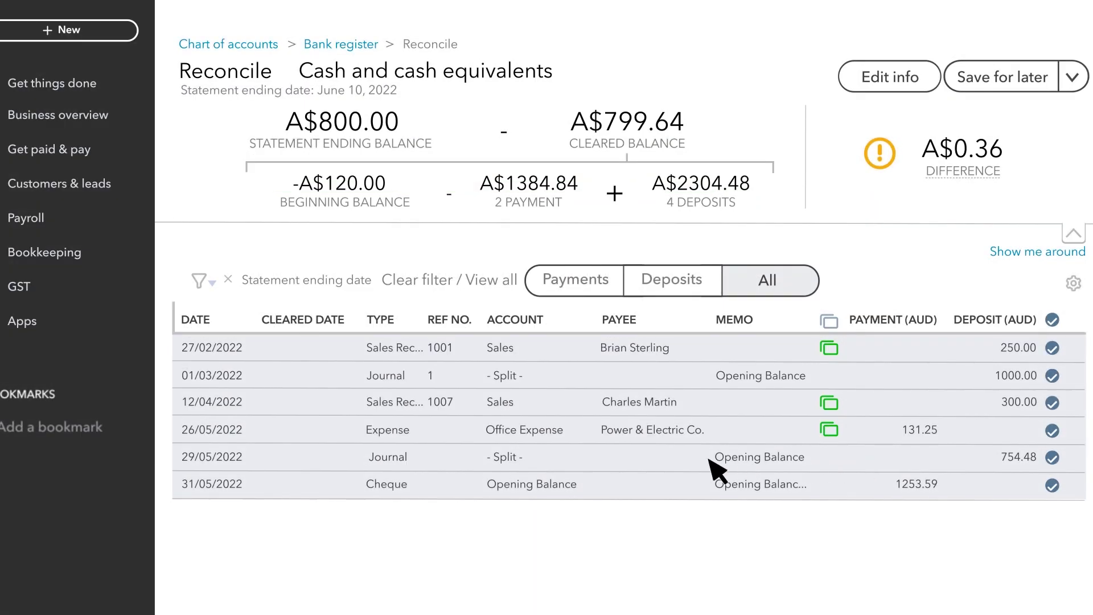
# Step: Change the 29/05/2022 deposit from 754.48 to 754.84, save it, and finish reconciling
pyautogui.click(709, 460)
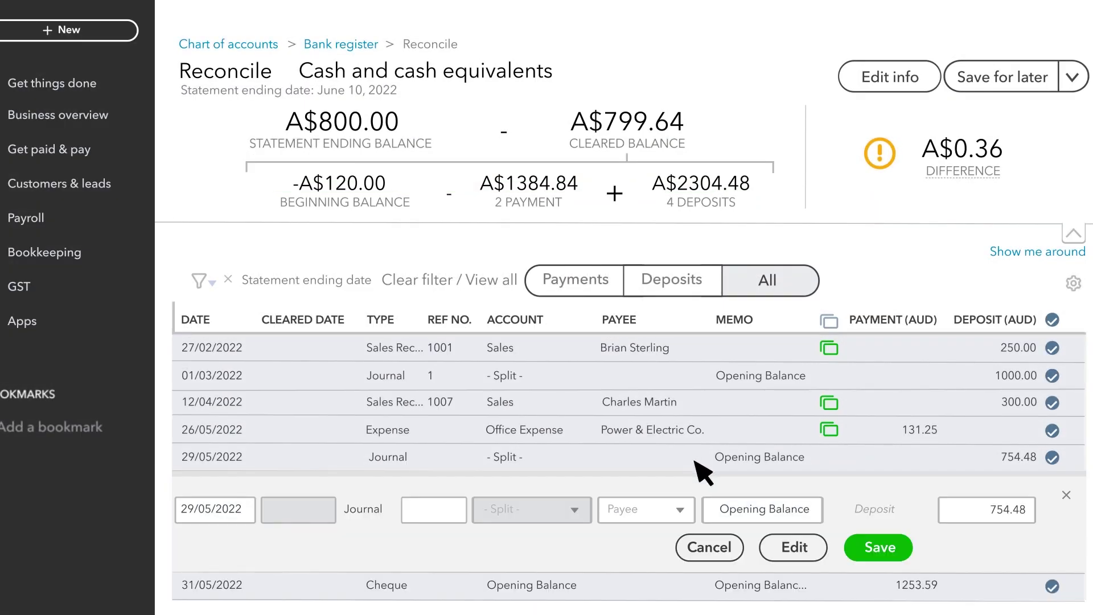
pyautogui.click(1015, 510)
pyautogui.press('BackSpace')
pyautogui.press('BackSpace')
pyautogui.write('84')
pyautogui.click(880, 548)
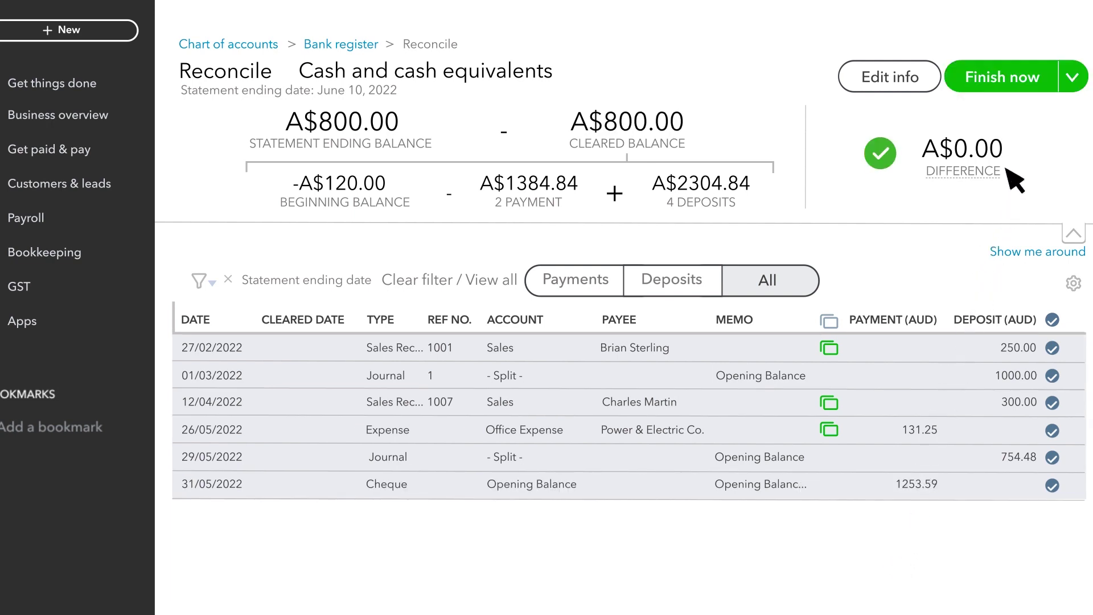
pyautogui.click(989, 84)
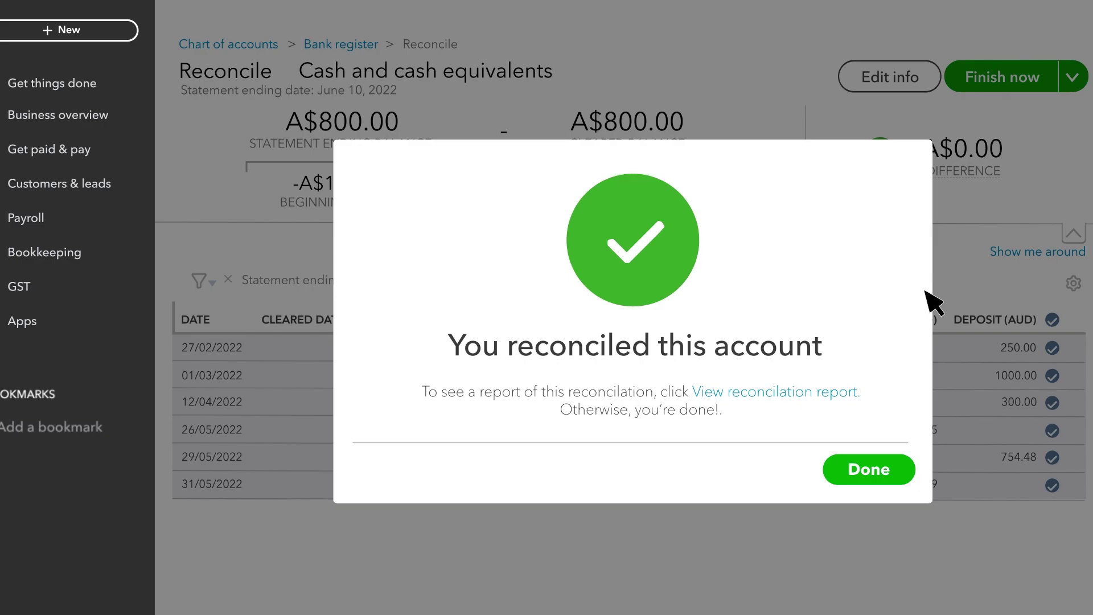
# Step: Dismiss the reconciliation-completed message to return to the Reconcile start page
pyautogui.click(872, 478)
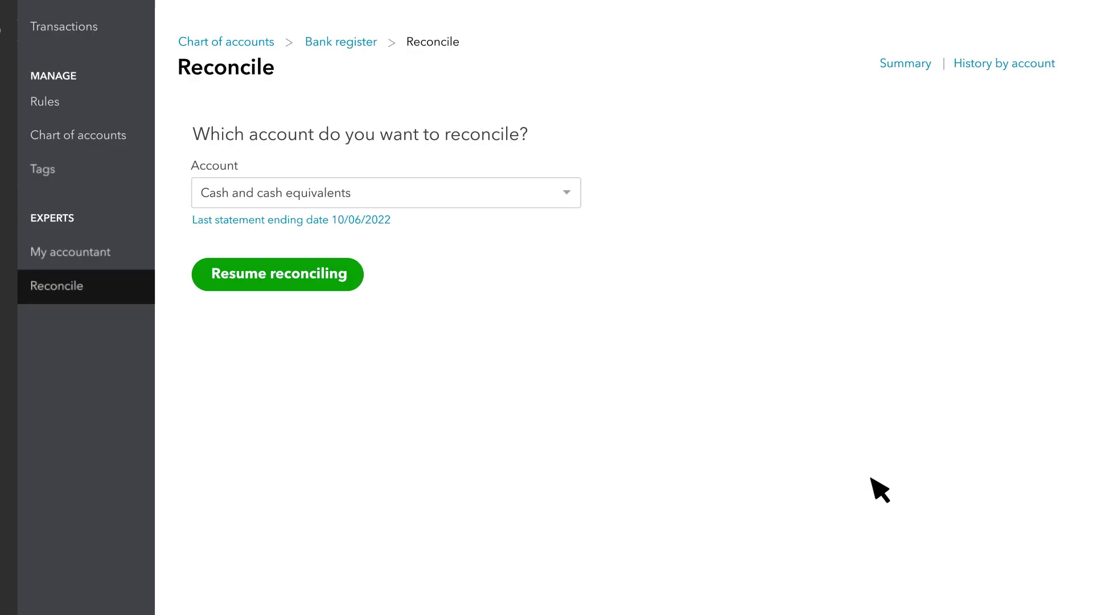